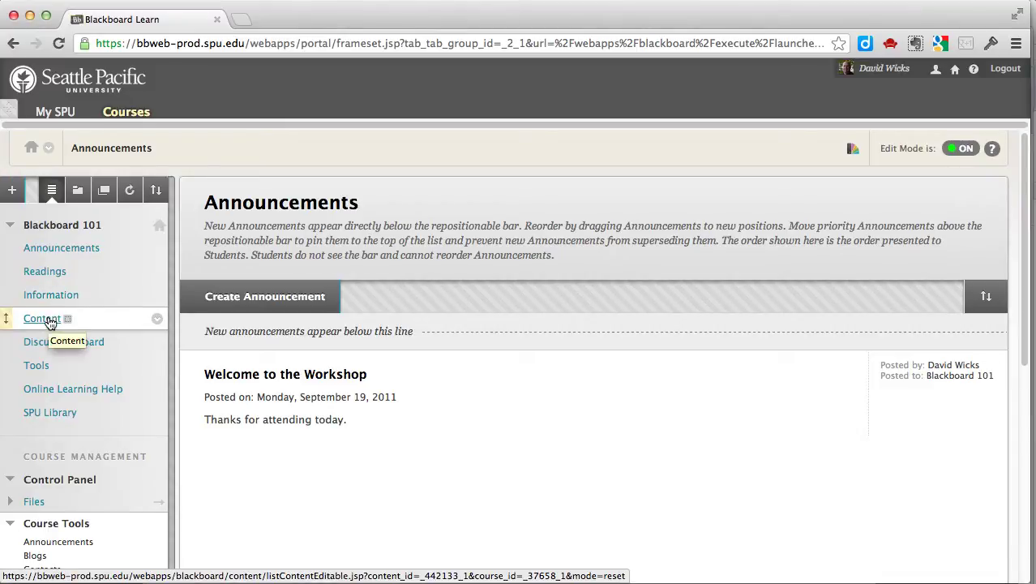
# Step: Go to the course Content area and pick Wikis from the Tools menu
pyautogui.click(50, 322)
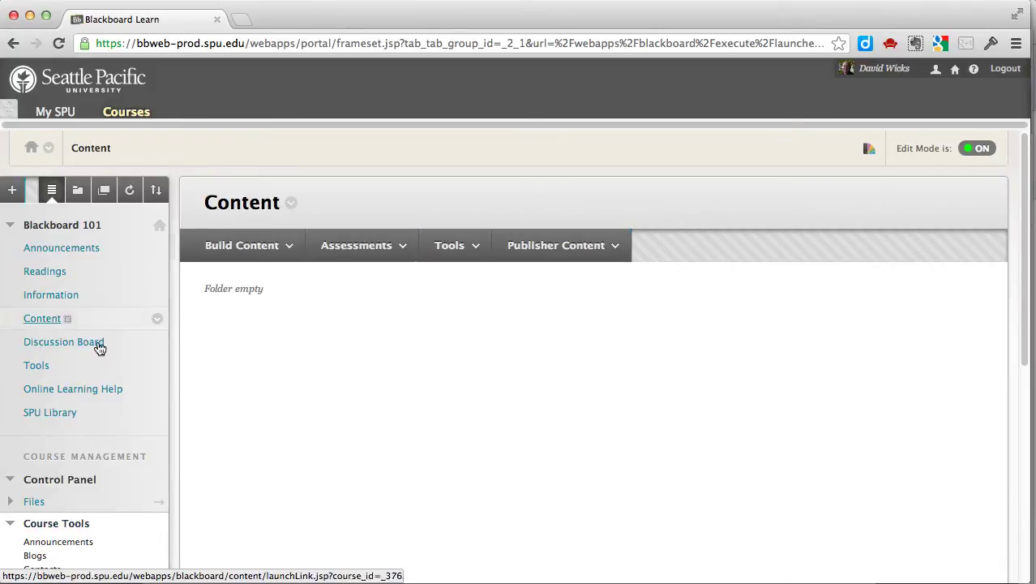
pyautogui.click(237, 256)
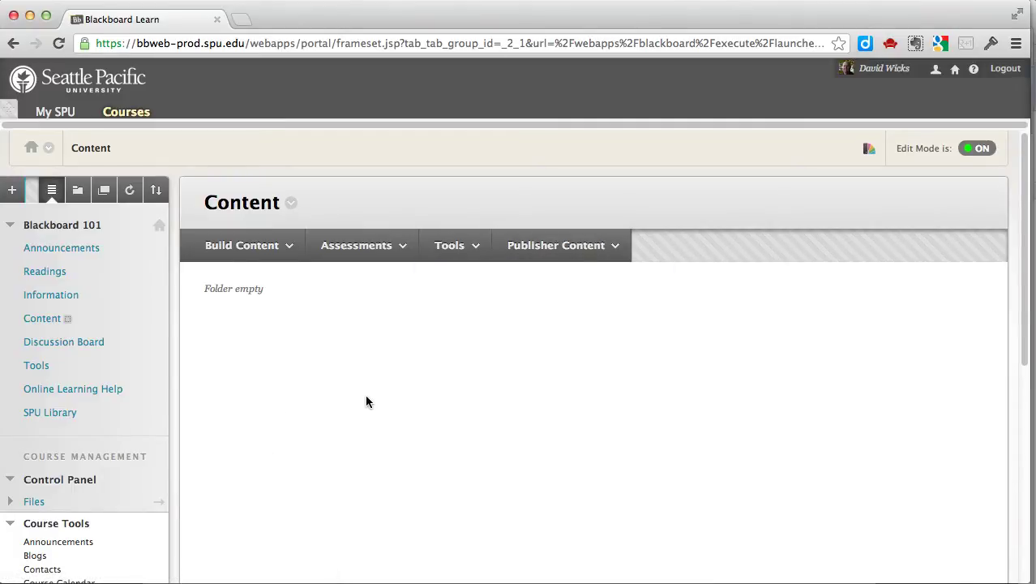
pyautogui.moveTo(456, 247)
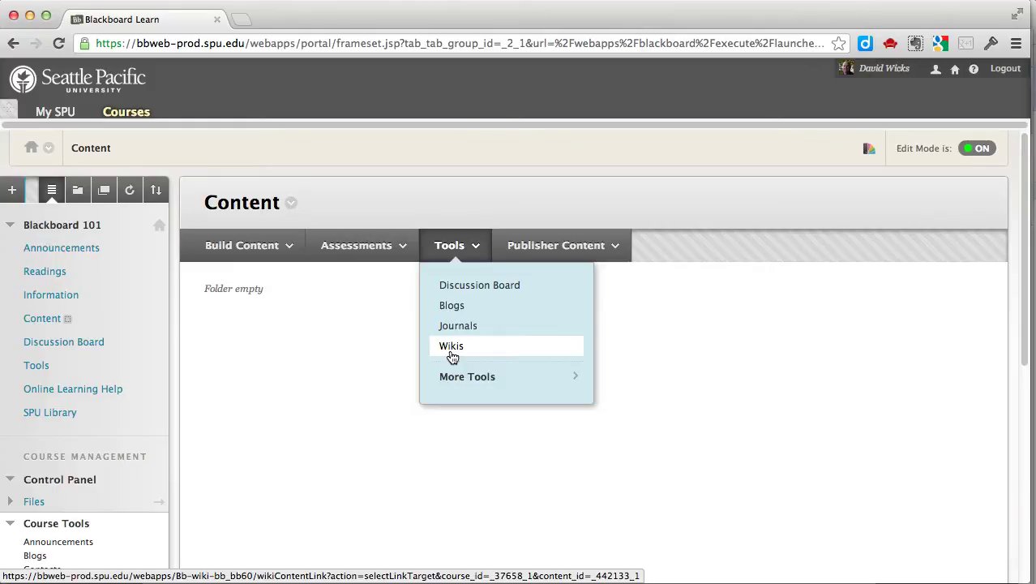
# Step: Start a wiki link in Content and choose to create a brand-new wiki
pyautogui.click(451, 347)
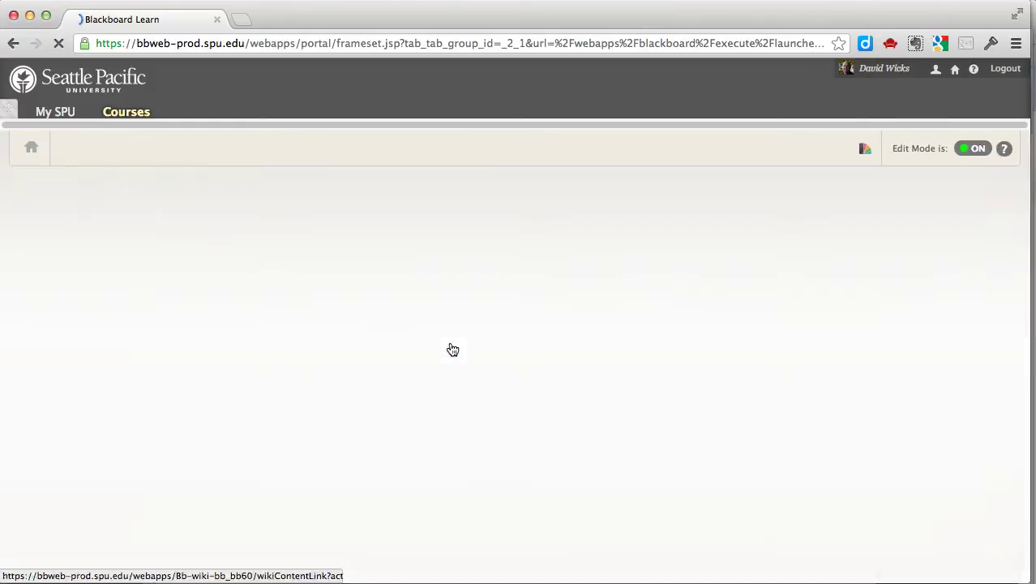
pyautogui.scroll(-3, 614, 376)
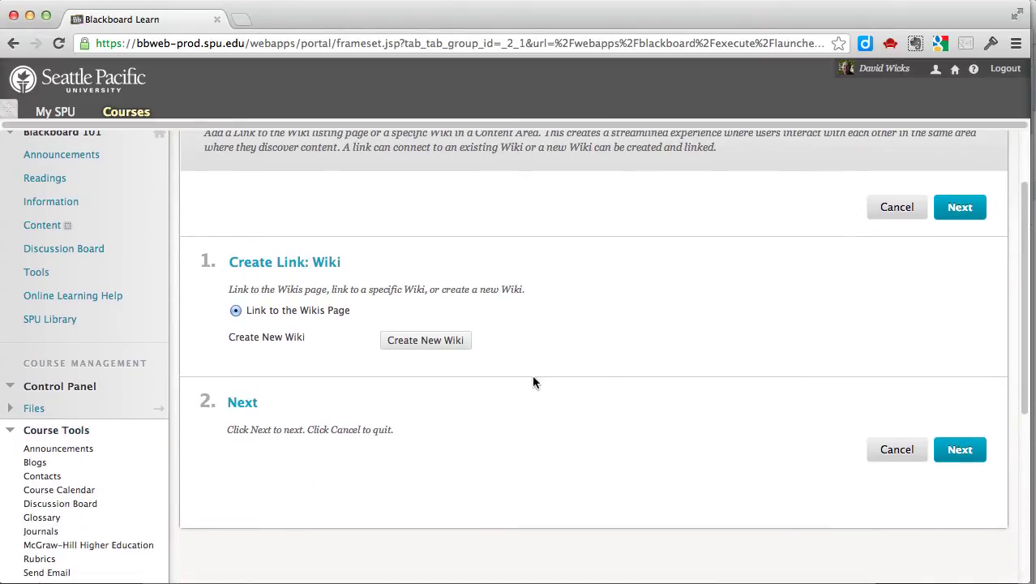
pyautogui.click(443, 344)
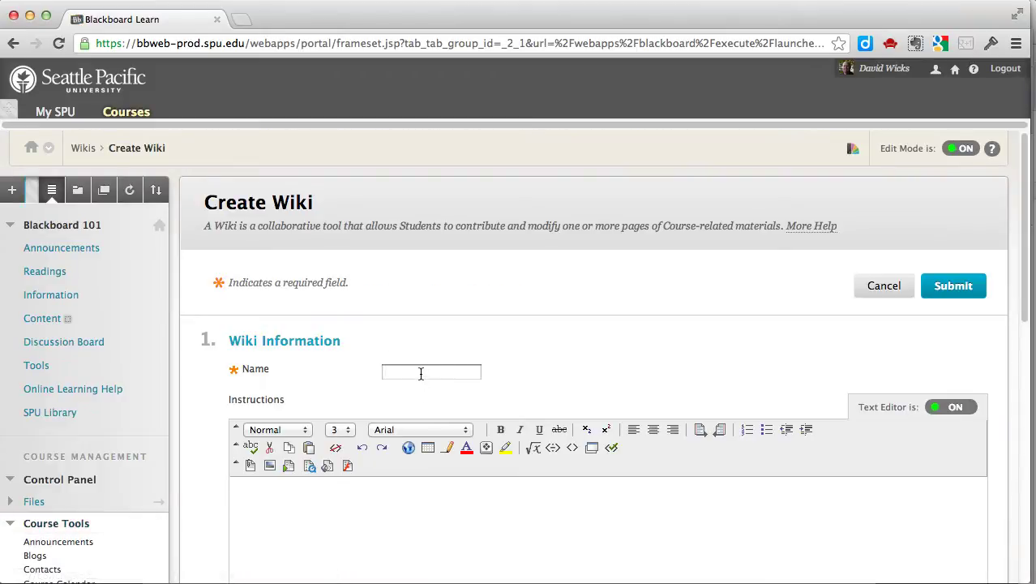
# Step: Name the new wiki 'Team 1 Wiki' and submit it
pyautogui.click(421, 374)
pyautogui.write('Teram')
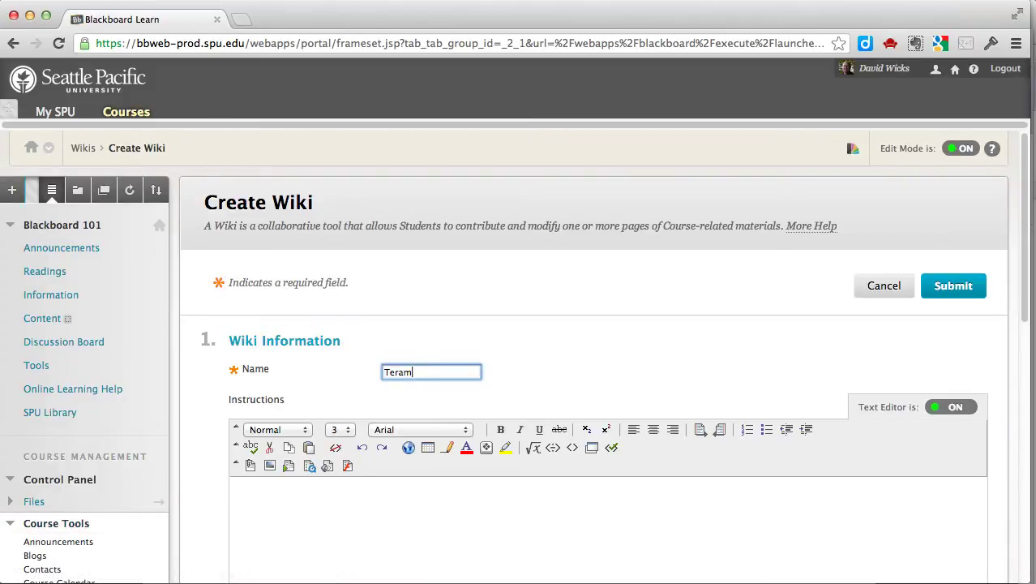
pyautogui.press('BackSpace')
pyautogui.press('BackSpace')
pyautogui.press('BackSpace')
pyautogui.press('BackSpace')
pyautogui.write('ea')
pyautogui.press('BackSpace')
pyautogui.press('BackSpace')
pyautogui.write('eam 1 Wiki')
pyautogui.scroll(-10, 916, 356)
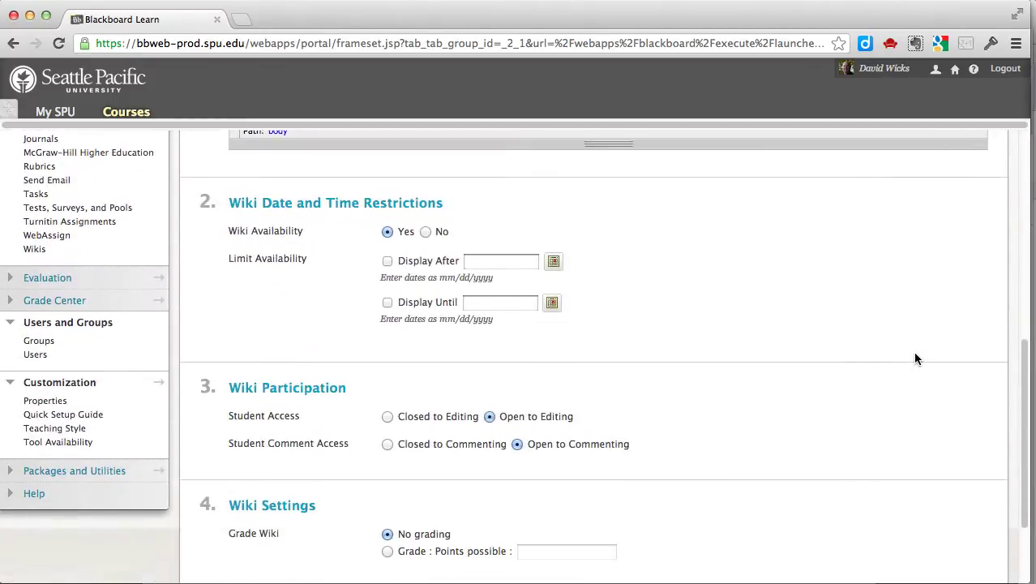
pyautogui.scroll(-3, 917, 359)
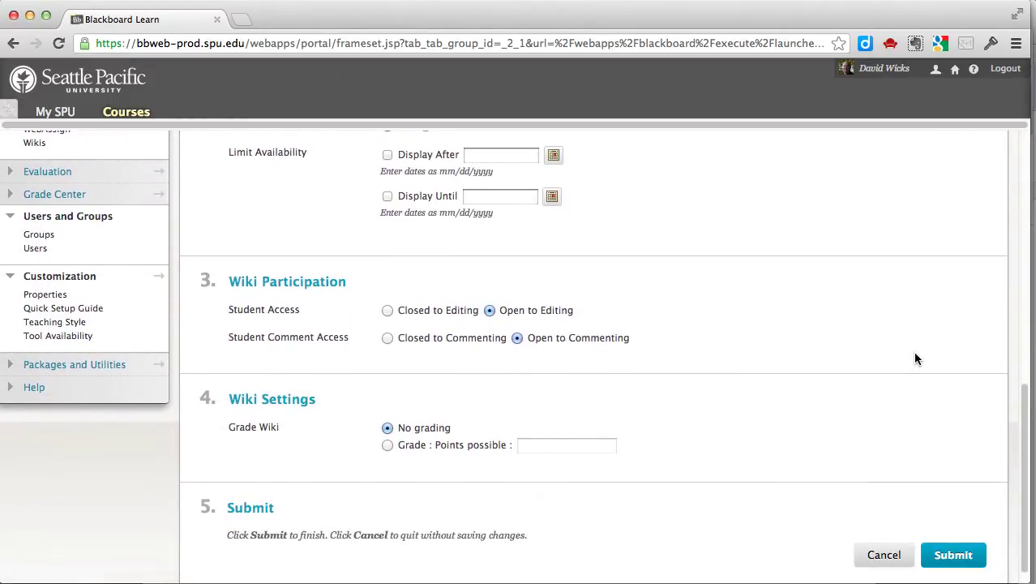
pyautogui.click(958, 550)
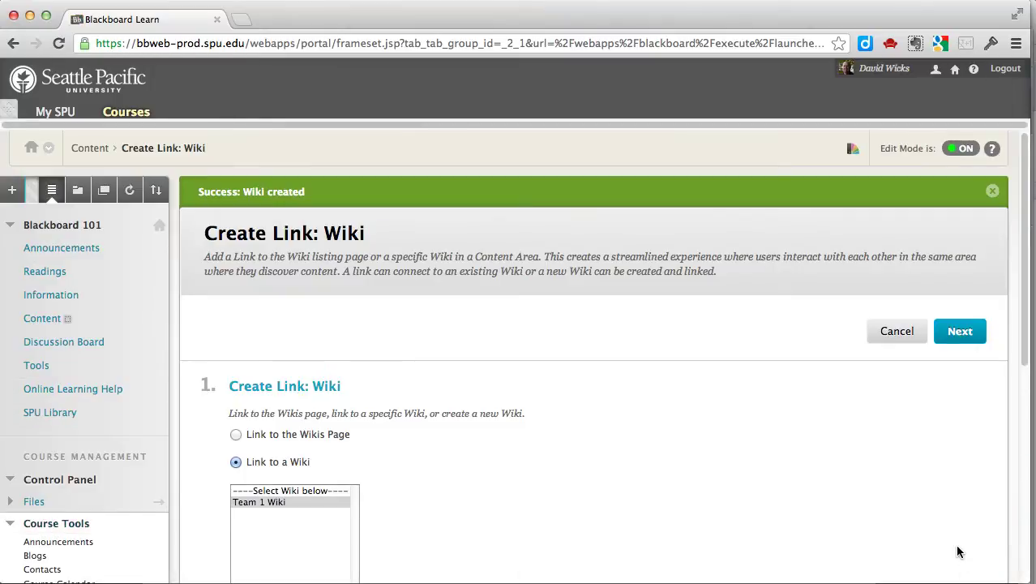
# Step: Select Team 1 Wiki as the link target and continue to the link details
pyautogui.click(253, 502)
pyautogui.scroll(-1, 253, 502)
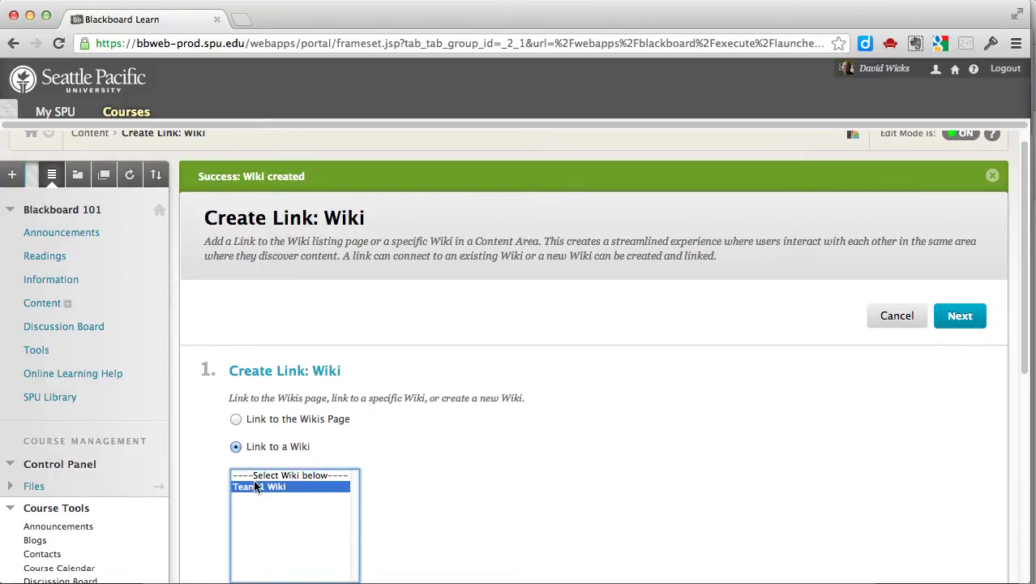
pyautogui.click(960, 318)
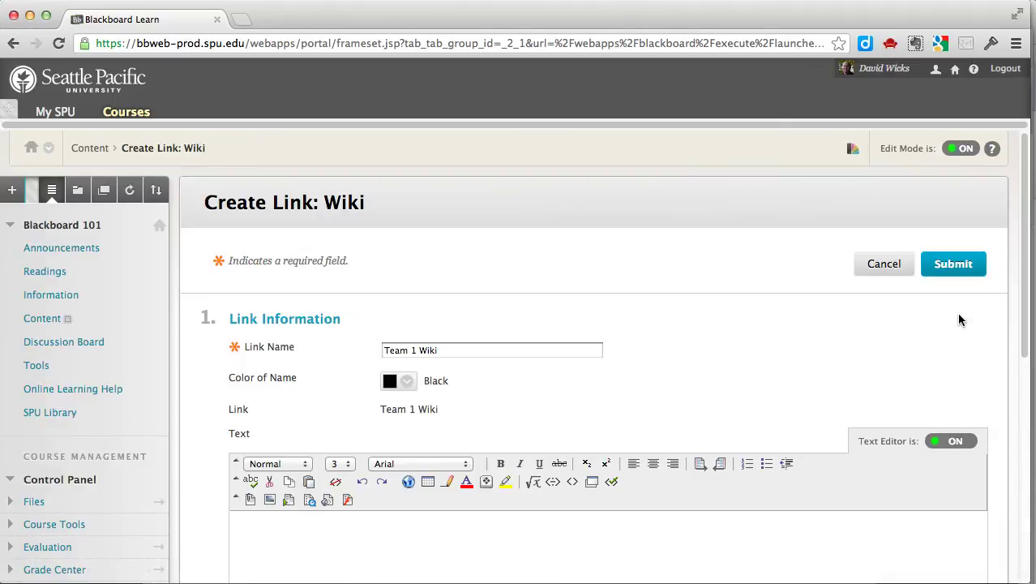
# Step: Enter the two team members' names as the link text and submit the link
pyautogui.scroll(-1, 878, 341)
pyautogui.scroll(-3, 878, 347)
pyautogui.click(431, 410)
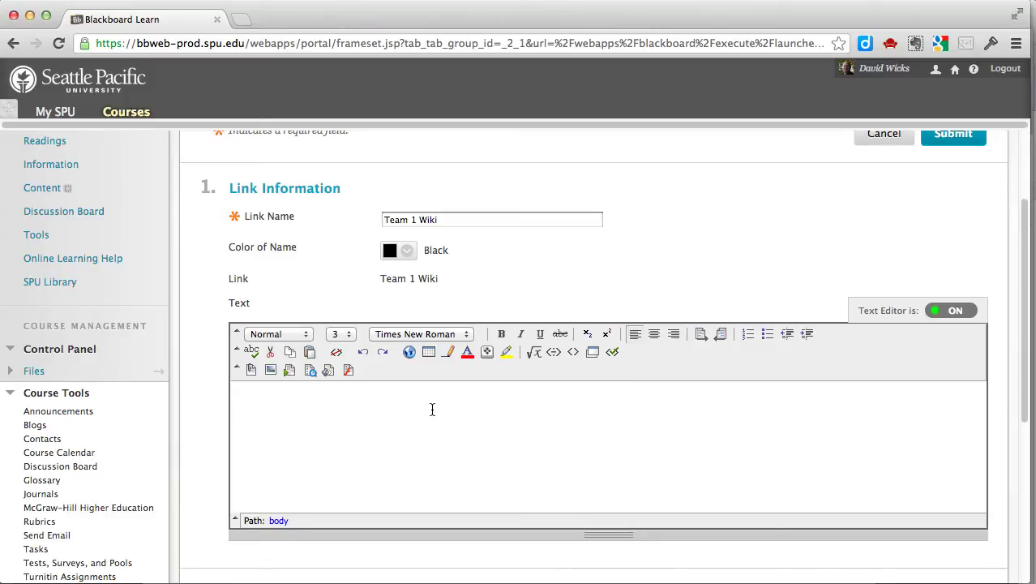
pyautogui.write('Casey, Fritzberg')
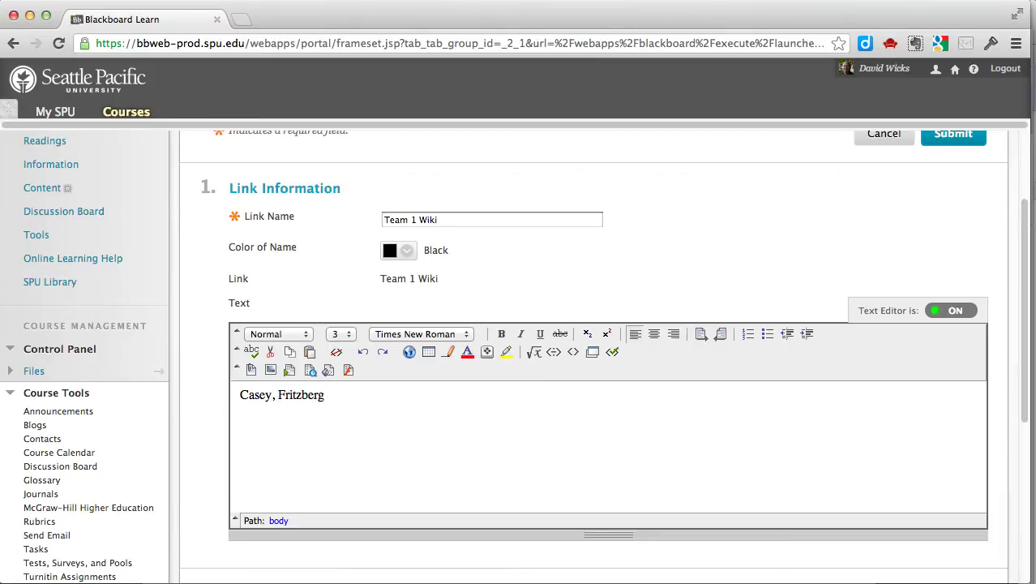
pyautogui.scroll(2, 661, 332)
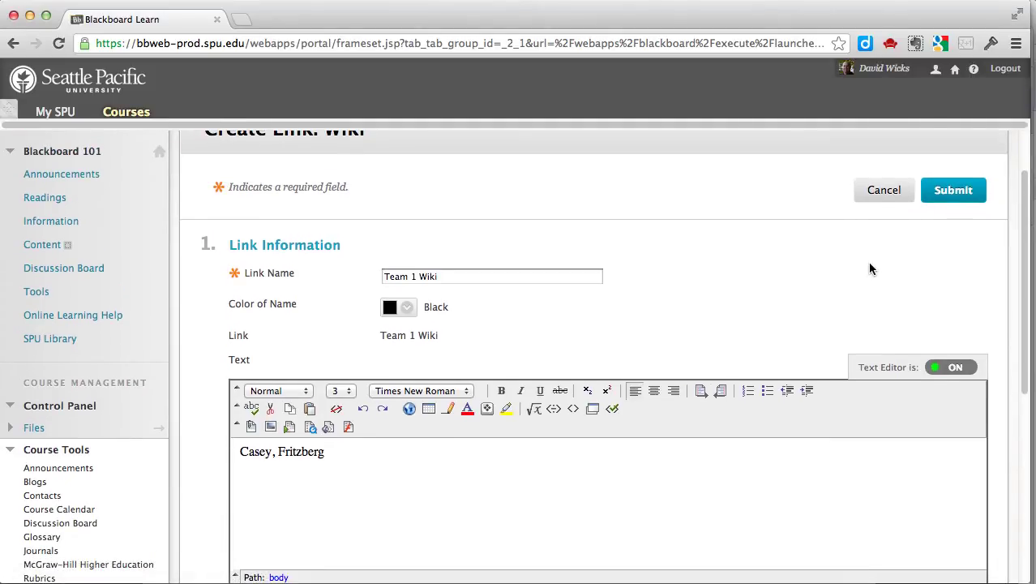
pyautogui.scroll(-8, 869, 267)
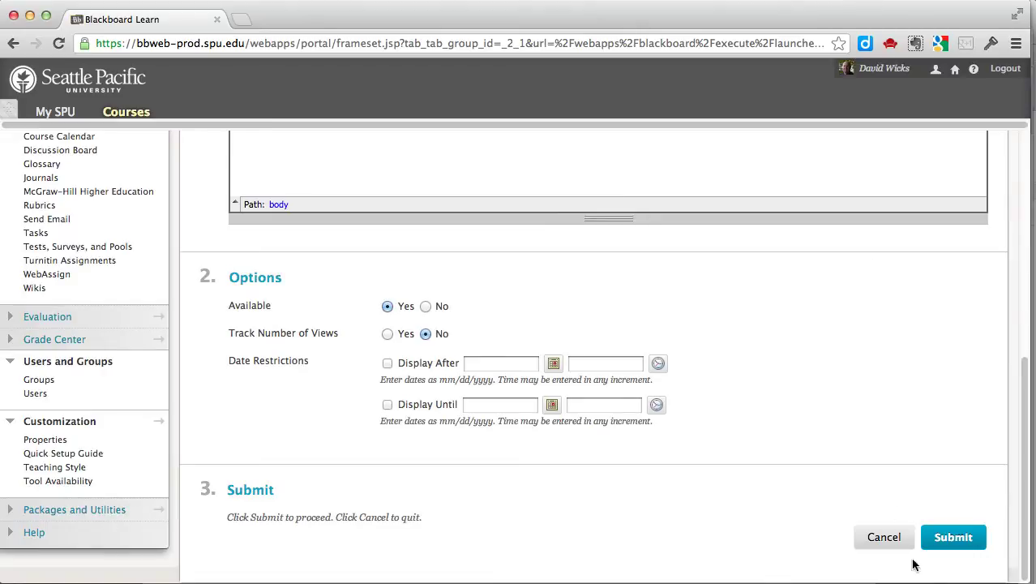
pyautogui.click(961, 540)
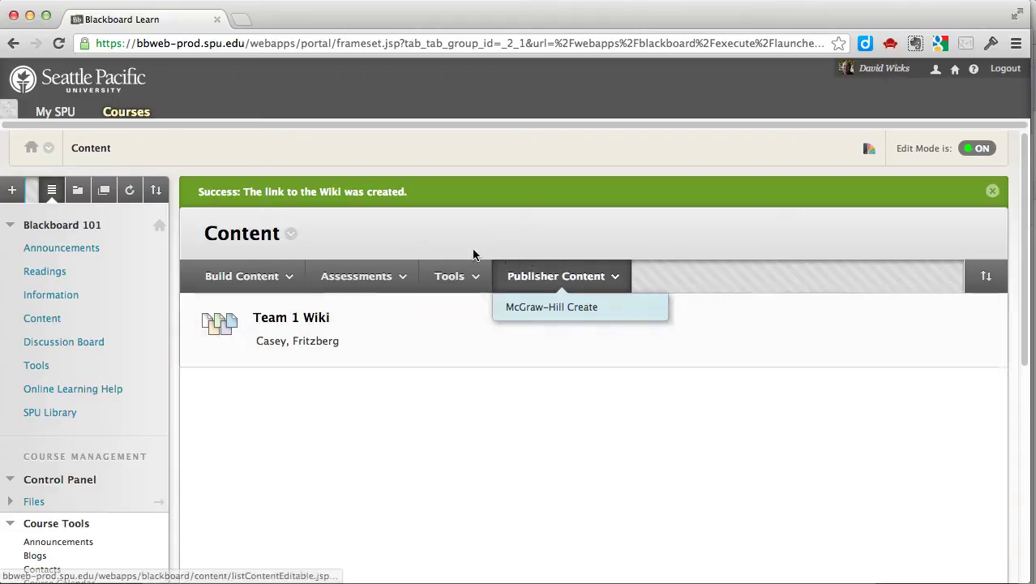
pyautogui.click(444, 276)
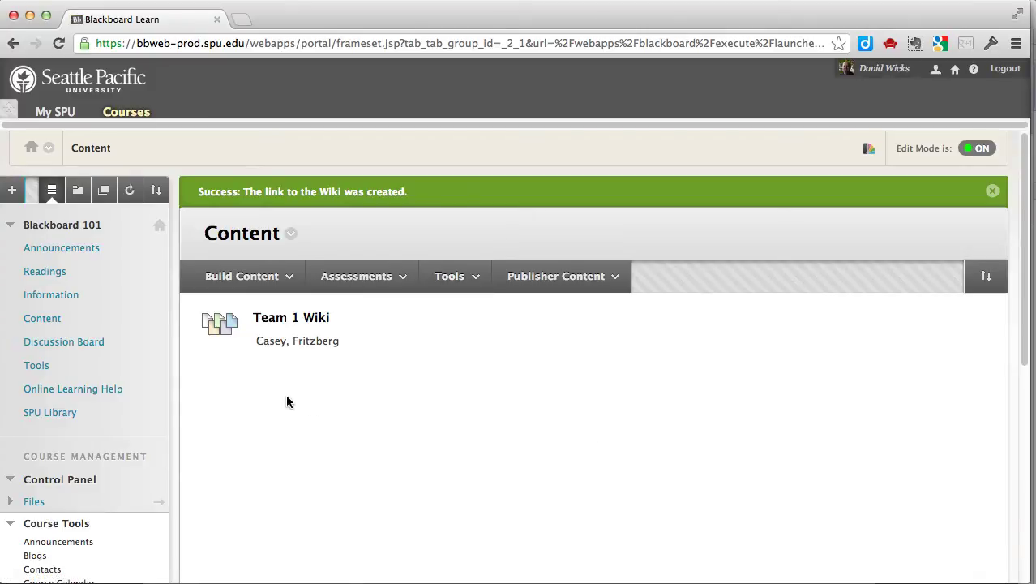
pyautogui.moveTo(340, 349)
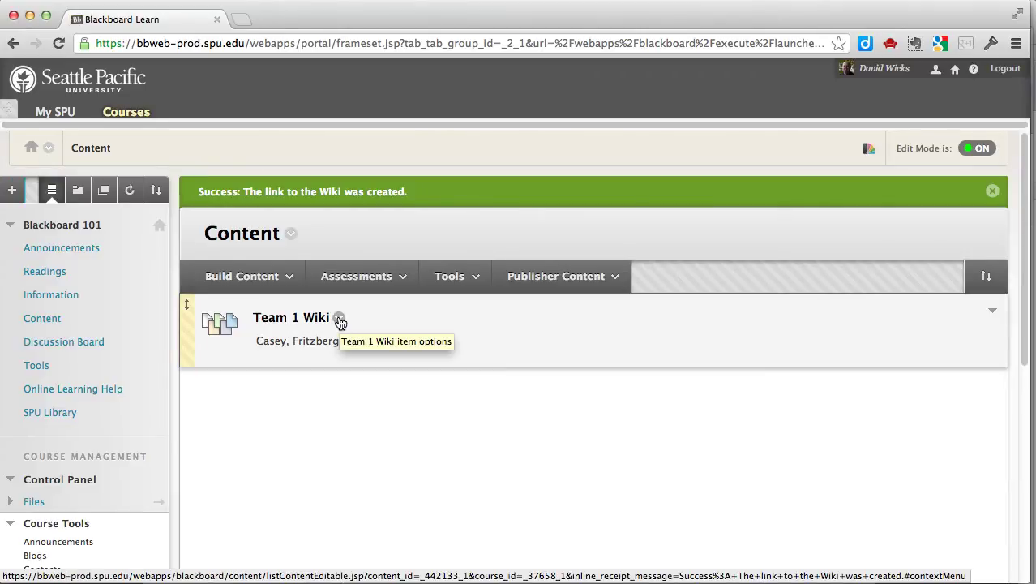
# Step: Open Adaptive Release settings for the Team 1 Wiki link
pyautogui.click(340, 321)
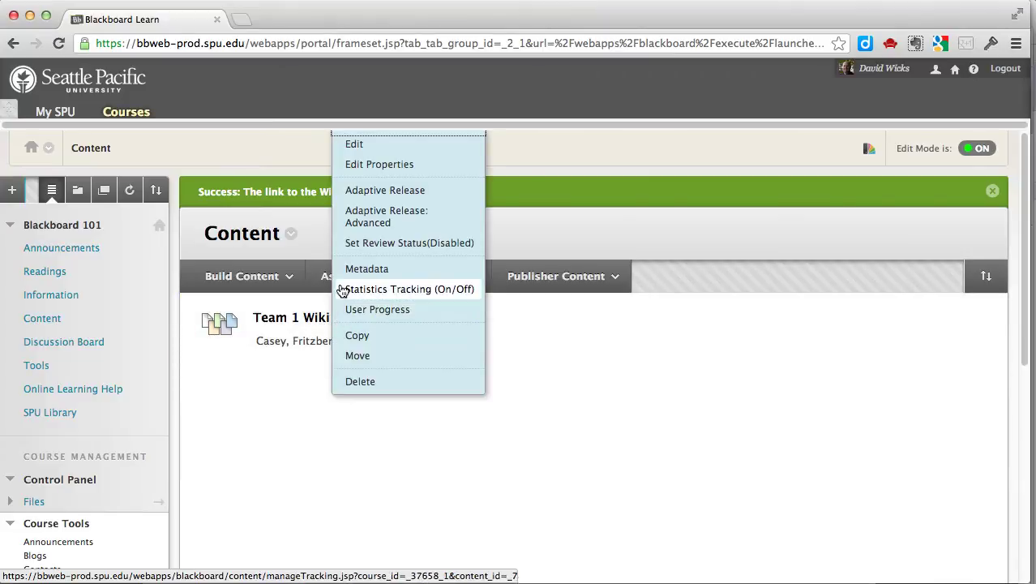
pyautogui.click(363, 193)
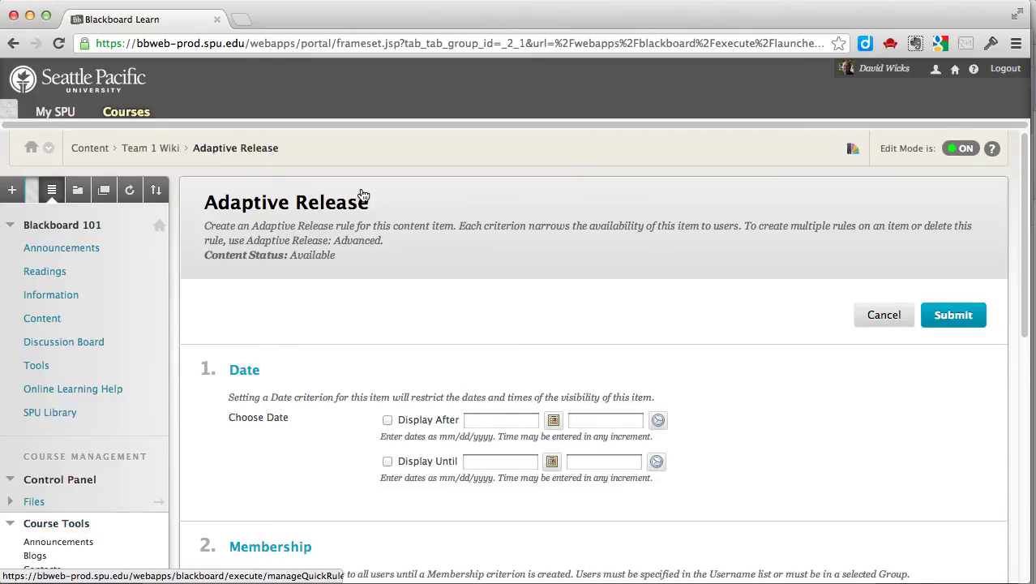
pyautogui.scroll(-5, 454, 334)
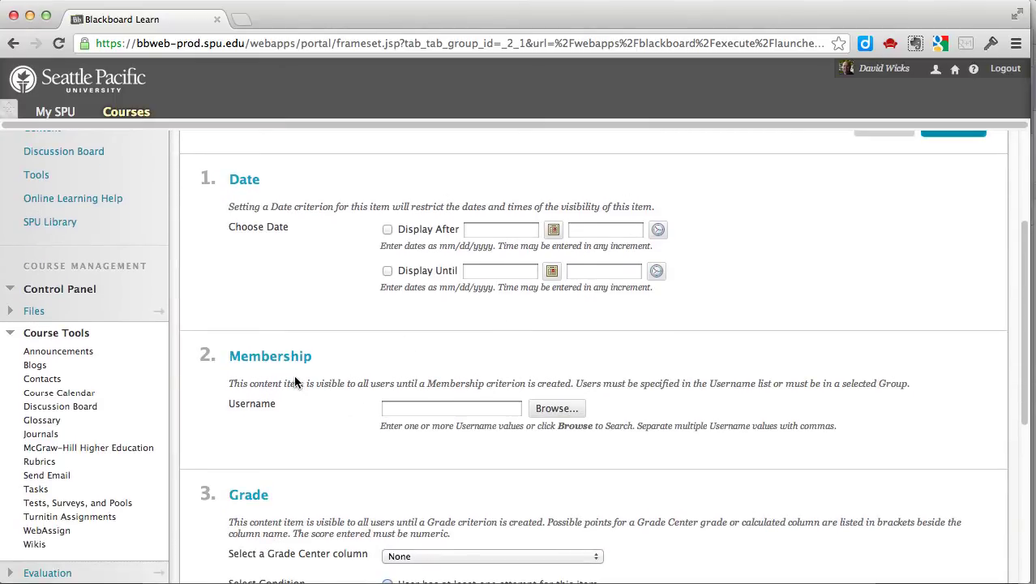
# Step: List all course members and add the two chosen students to the Username field
pyautogui.click(553, 407)
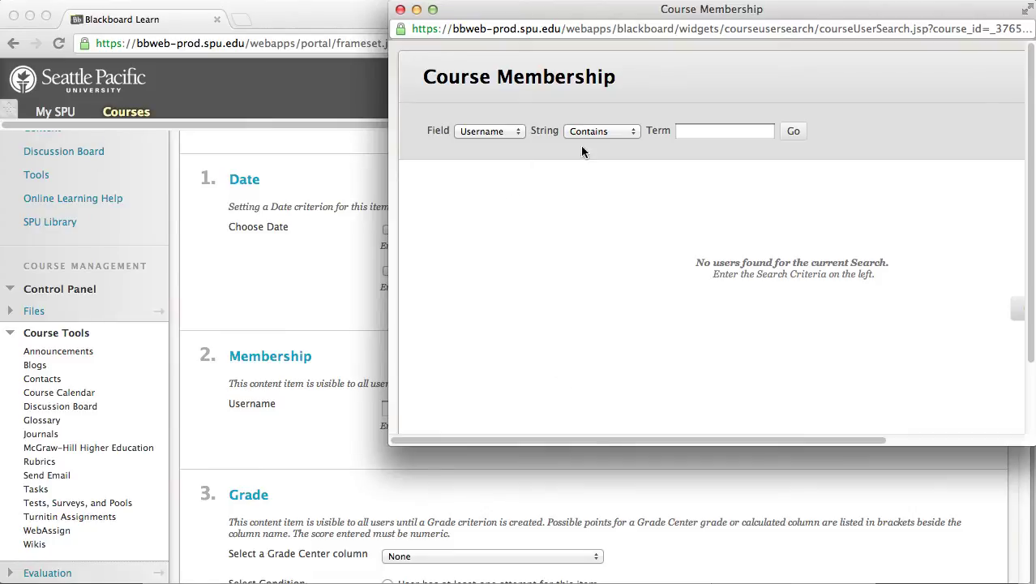
pyautogui.click(795, 132)
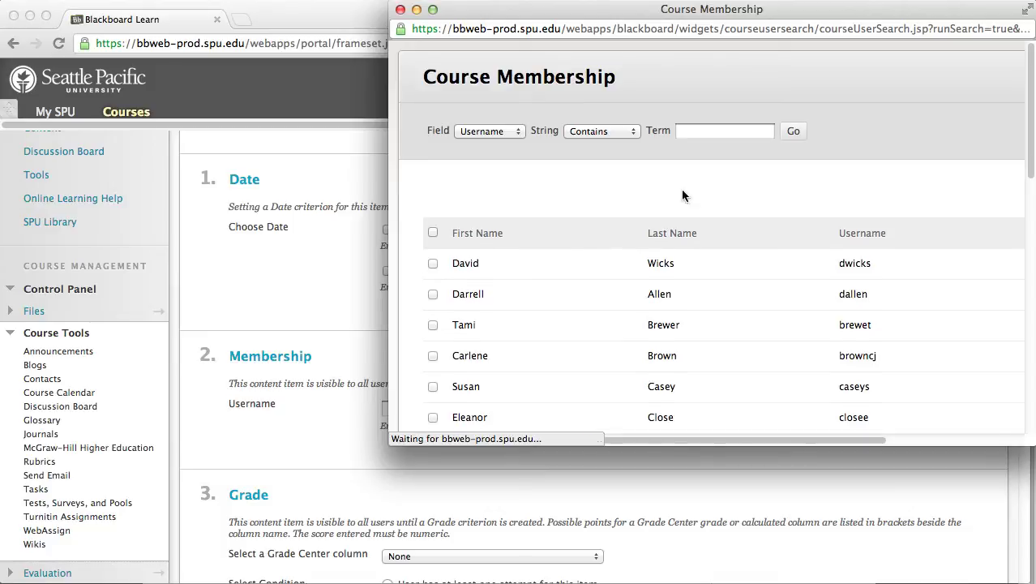
pyautogui.scroll(-3, 590, 295)
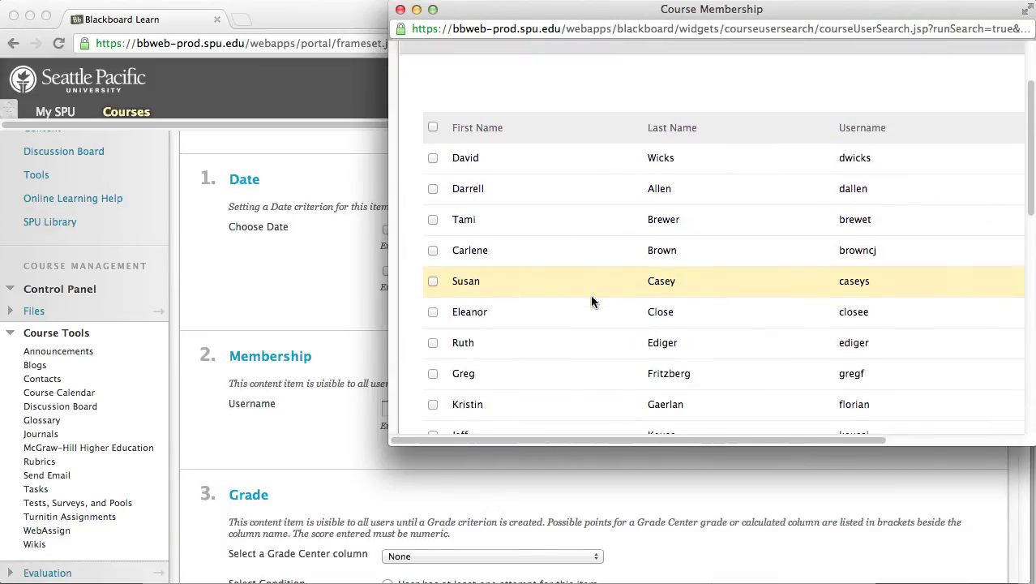
pyautogui.click(433, 281)
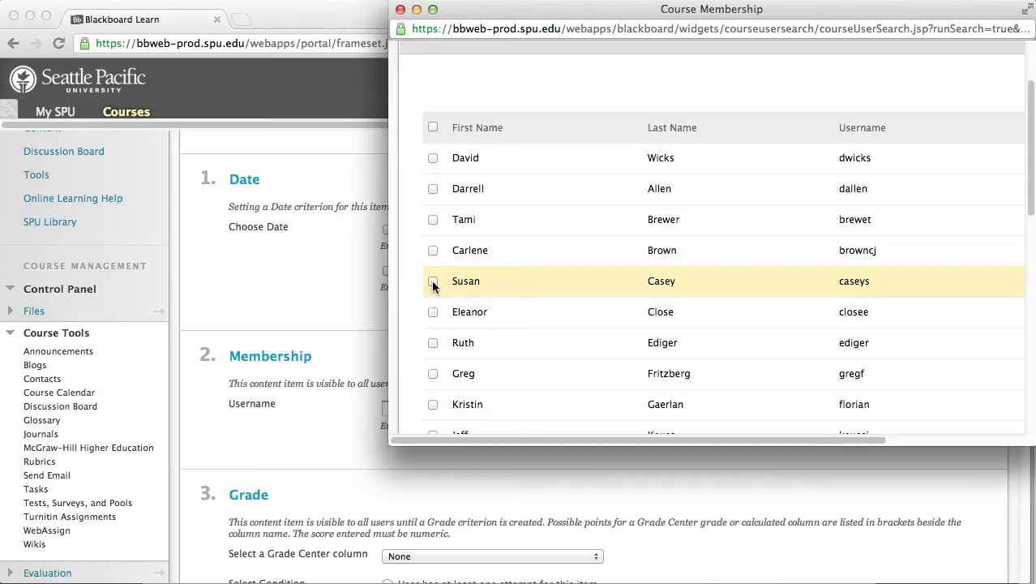
pyautogui.click(433, 374)
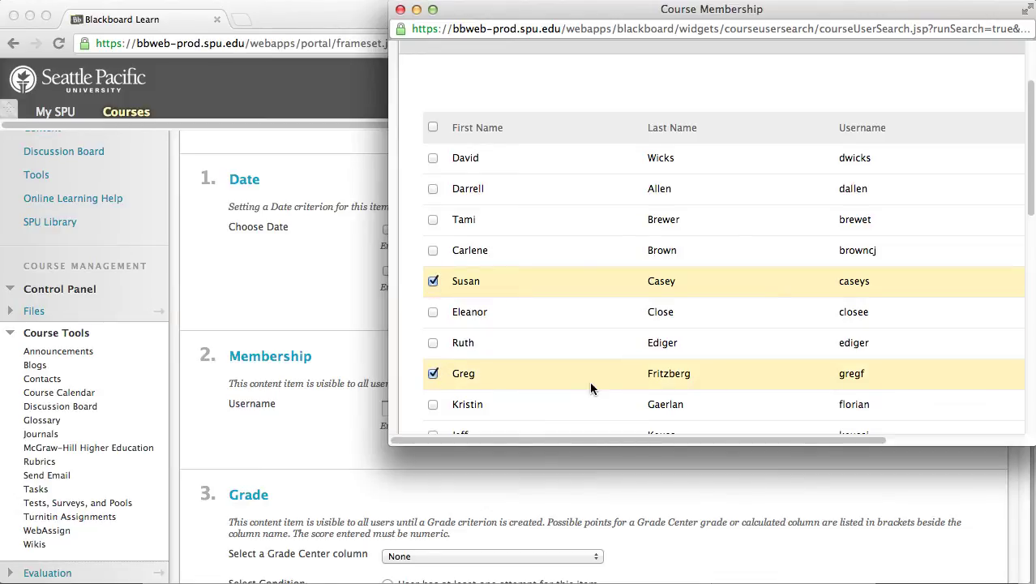
pyautogui.scroll(-10, 591, 378)
pyautogui.scroll(-2, 589, 385)
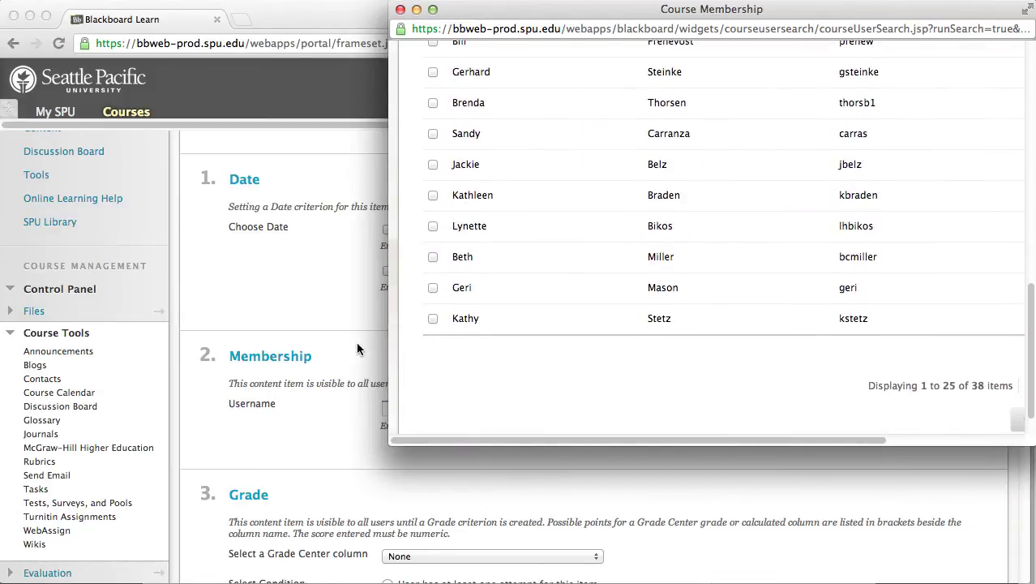
pyautogui.moveTo(391, 352); pyautogui.dragTo(230, 368)
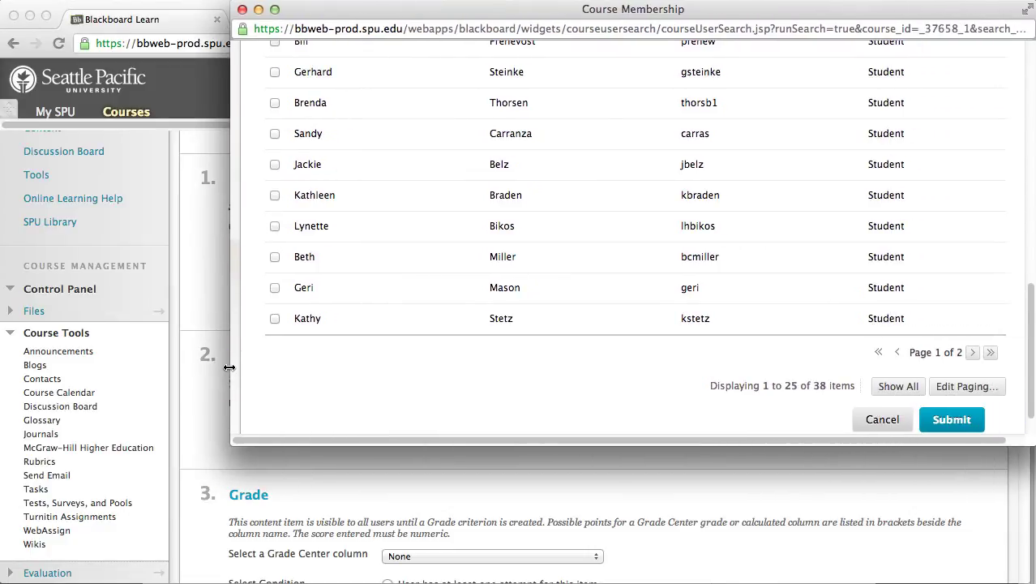
pyautogui.click(952, 420)
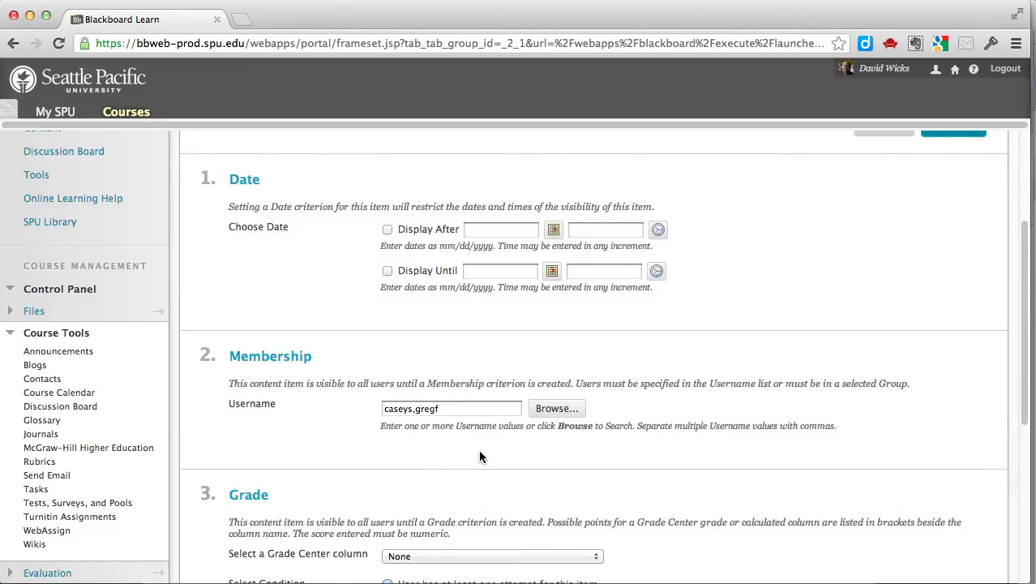
# Step: Submit the membership release rule, creating Rule 1 for the Team 1 Wiki link
pyautogui.scroll(-1, 479, 456)
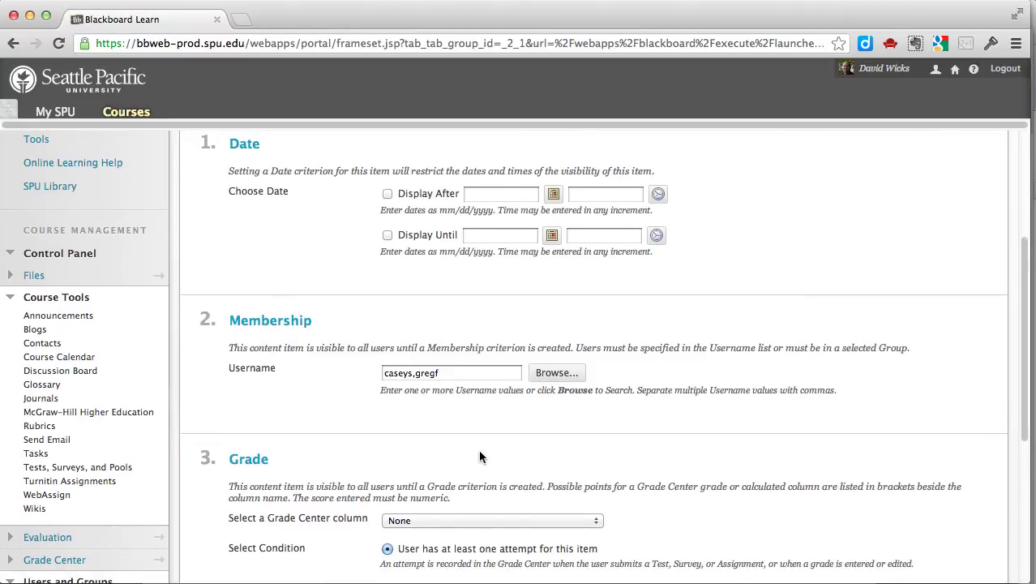
pyautogui.scroll(-1, 479, 457)
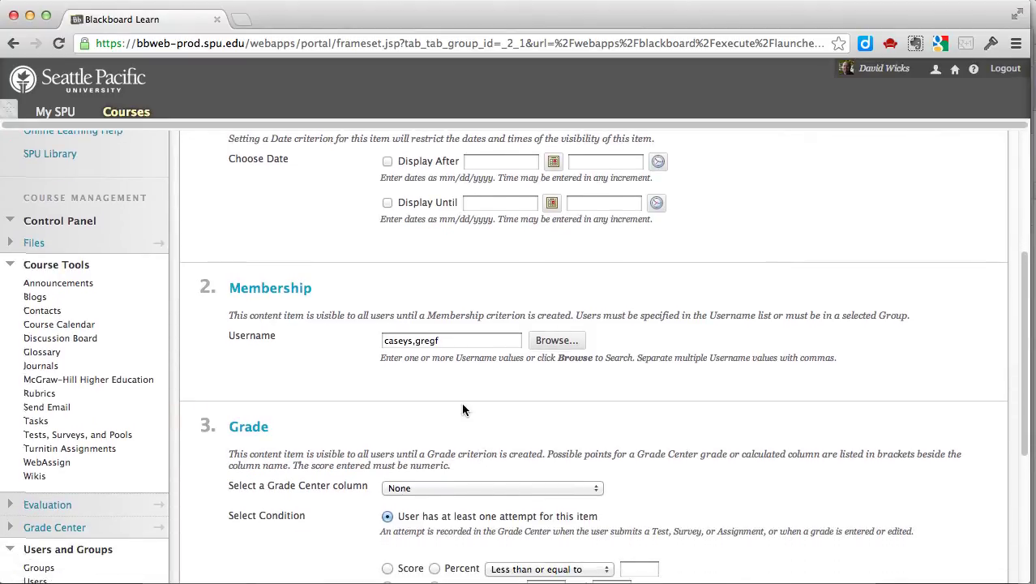
pyautogui.scroll(-6, 463, 410)
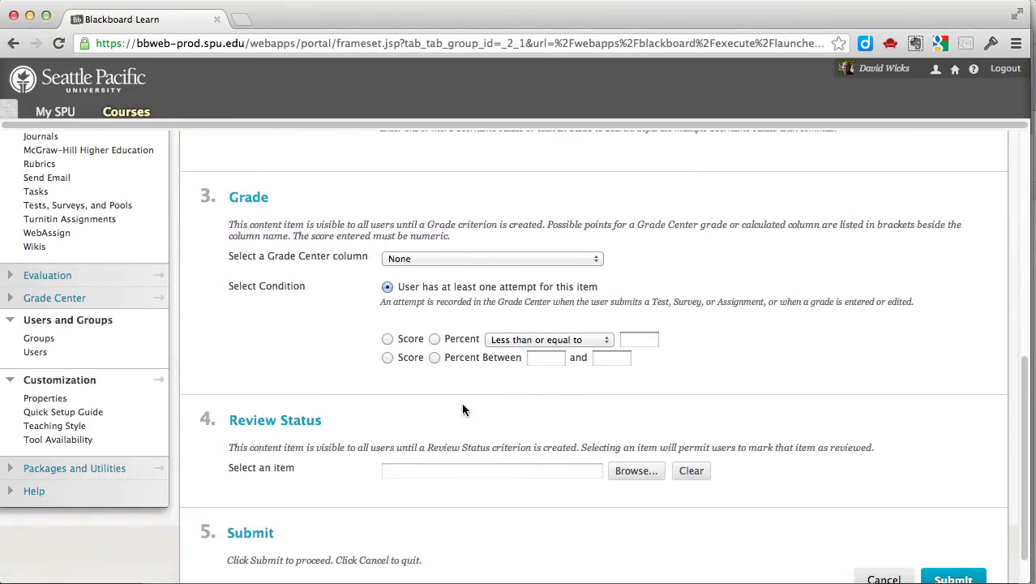
pyautogui.scroll(-1, 463, 409)
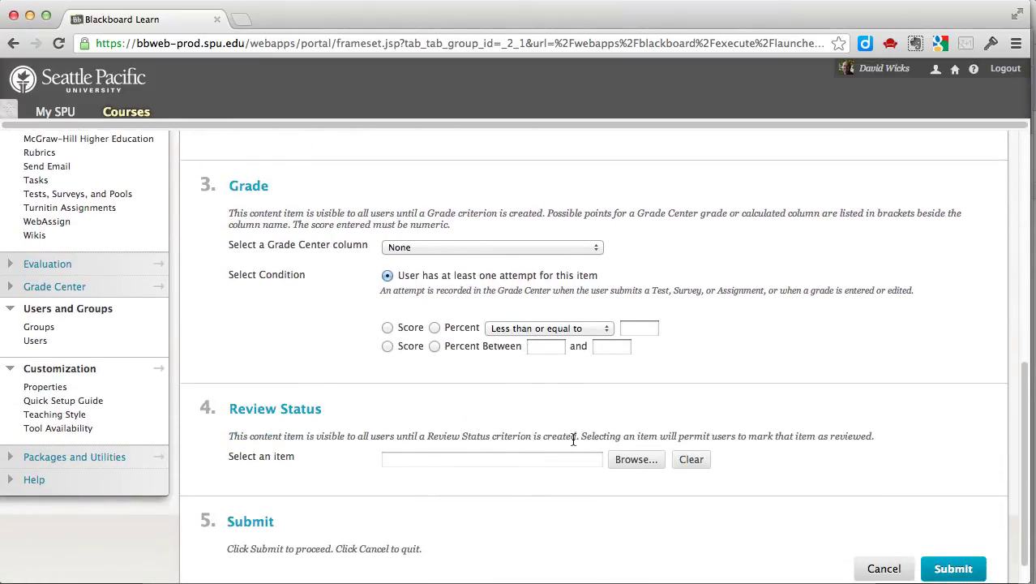
pyautogui.scroll(-1, 572, 438)
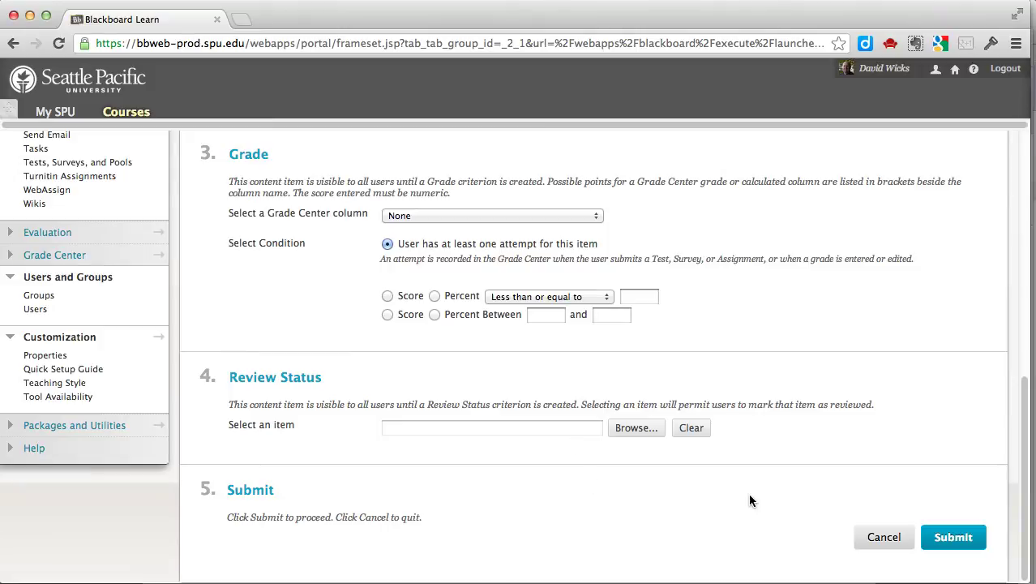
pyautogui.click(957, 540)
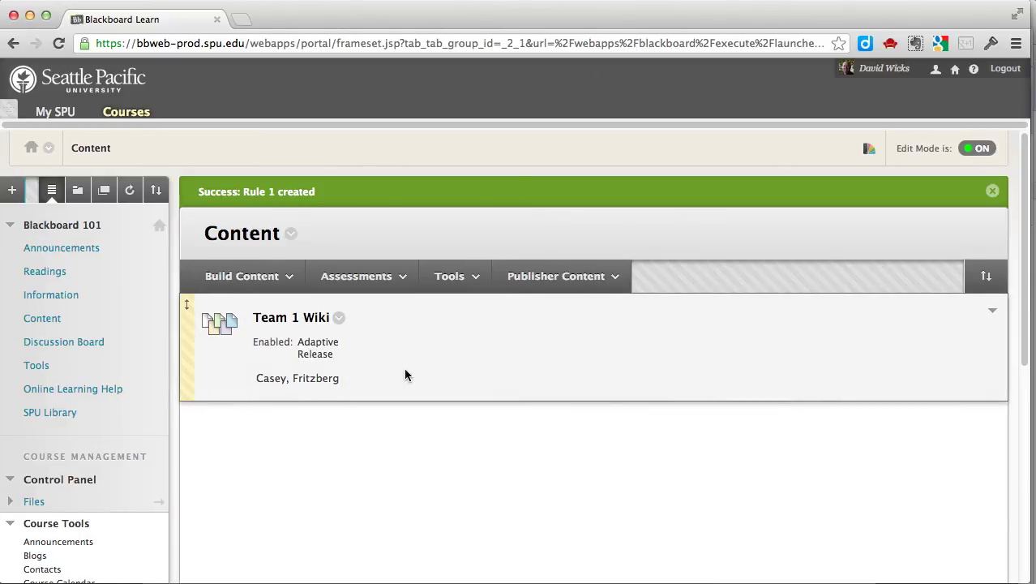
pyautogui.click(982, 149)
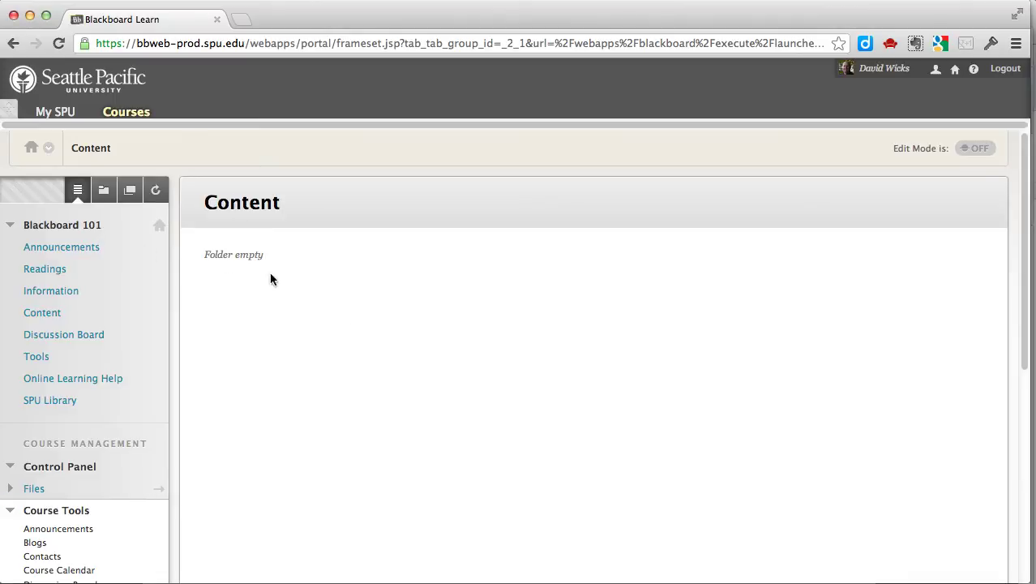
pyautogui.click(968, 154)
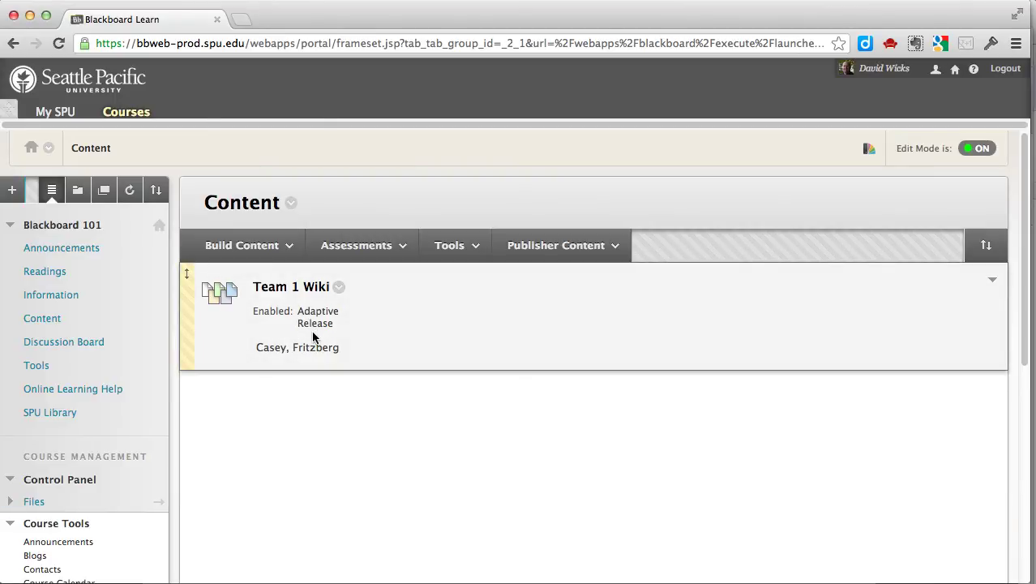
pyautogui.click(339, 289)
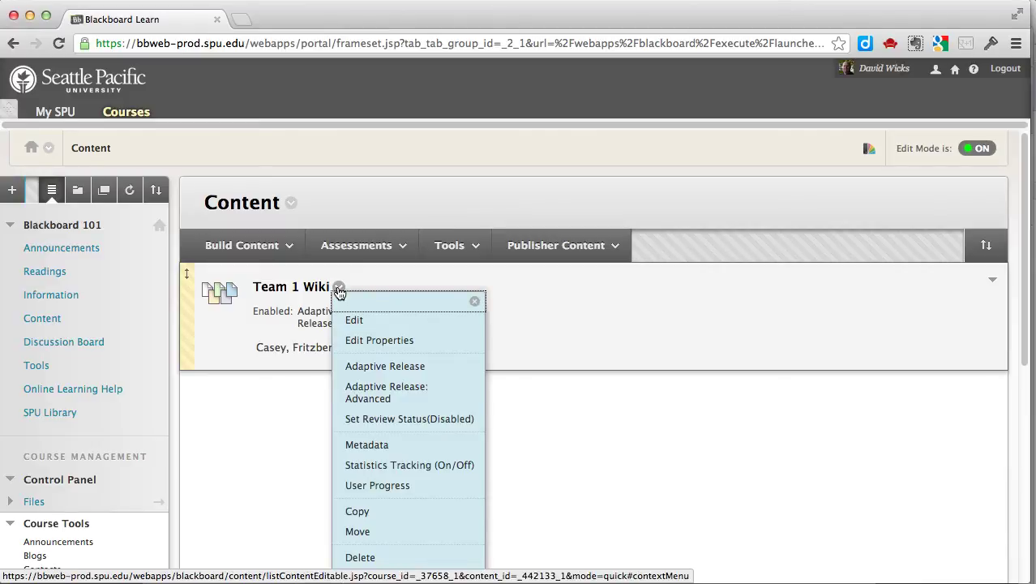
pyautogui.click(562, 350)
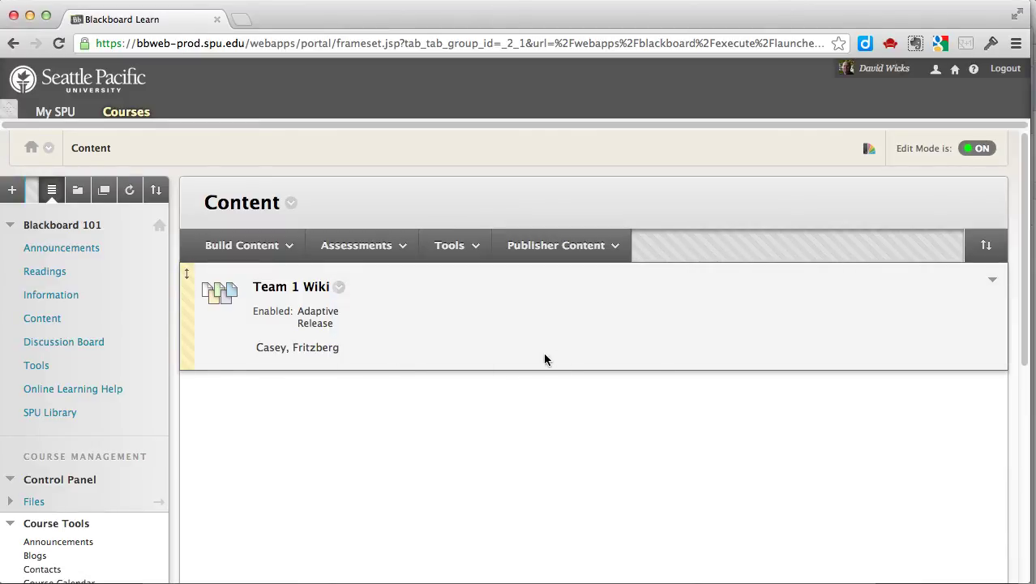
# Step: Open Team 1 Wiki and create its first page named 'Home Page'
pyautogui.click(284, 297)
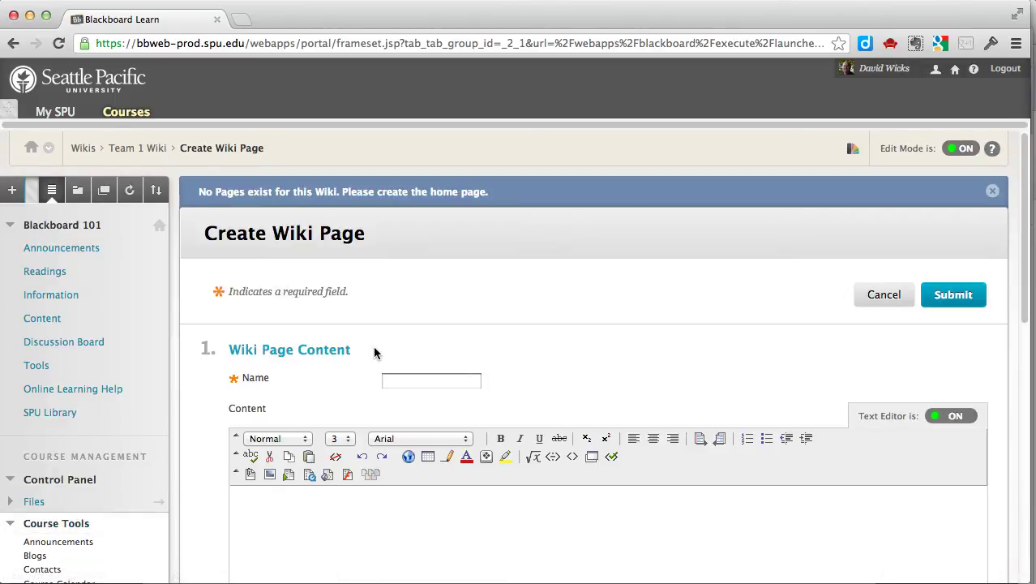
pyautogui.scroll(-3, 374, 350)
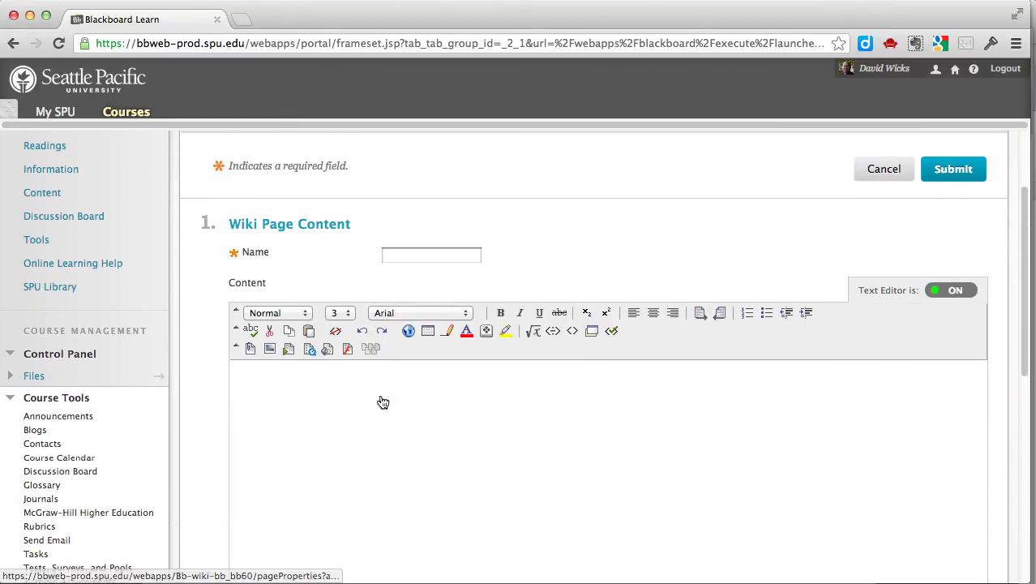
pyautogui.scroll(3, 297, 271)
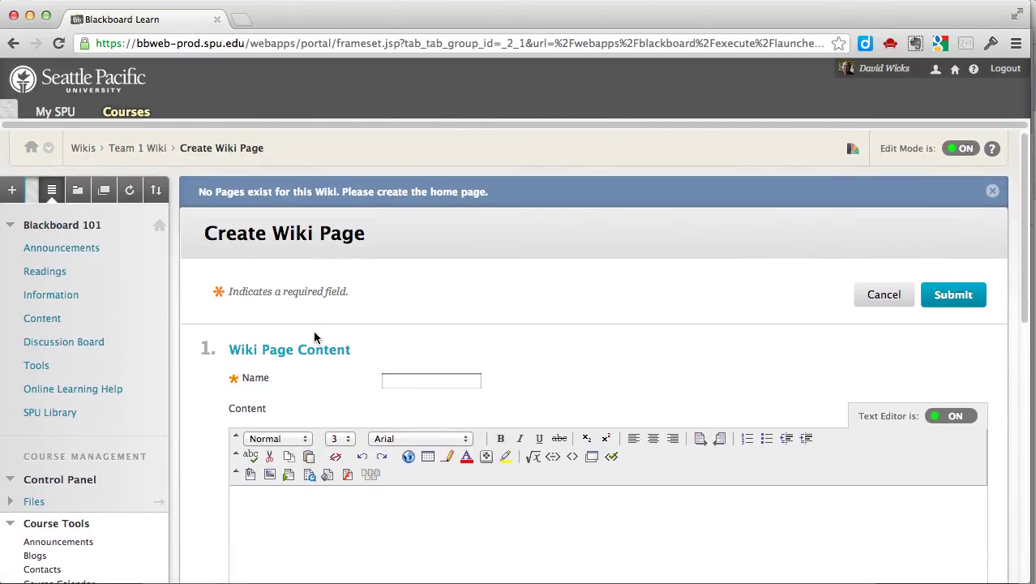
pyautogui.click(406, 378)
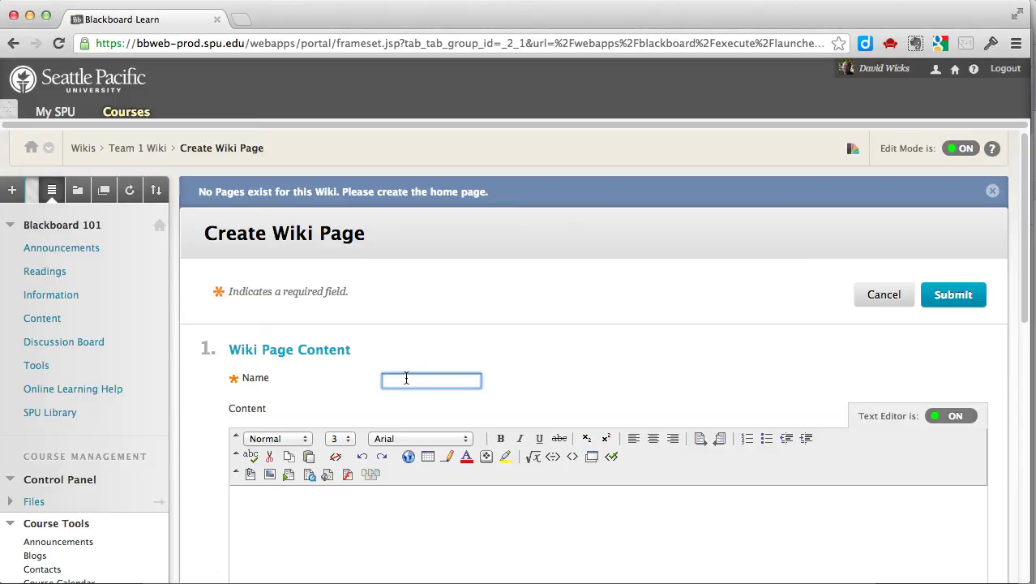
pyautogui.write('Home Page')
pyautogui.moveTo(407, 378); pyautogui.dragTo(674, 379)
pyautogui.click(954, 295)
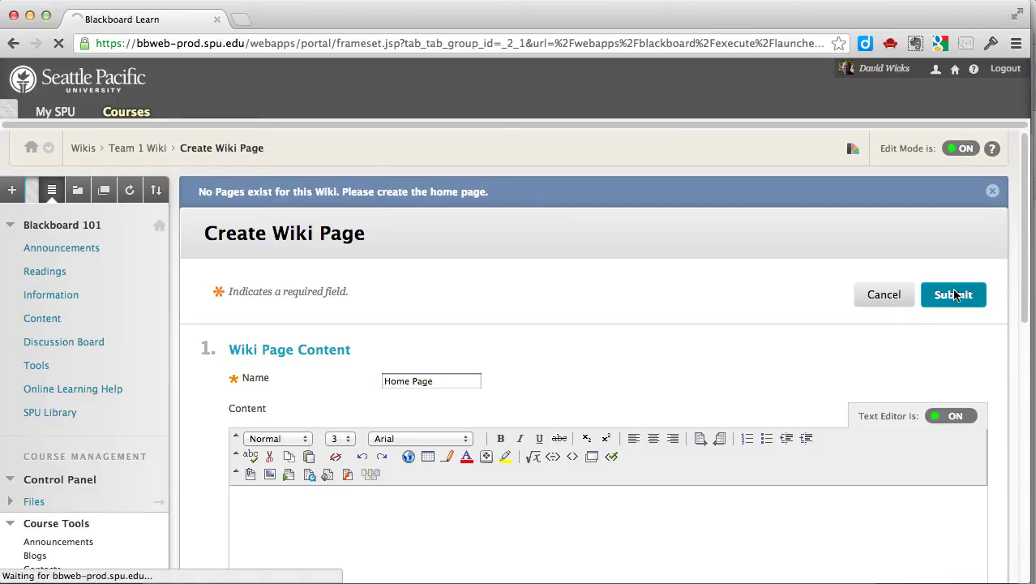